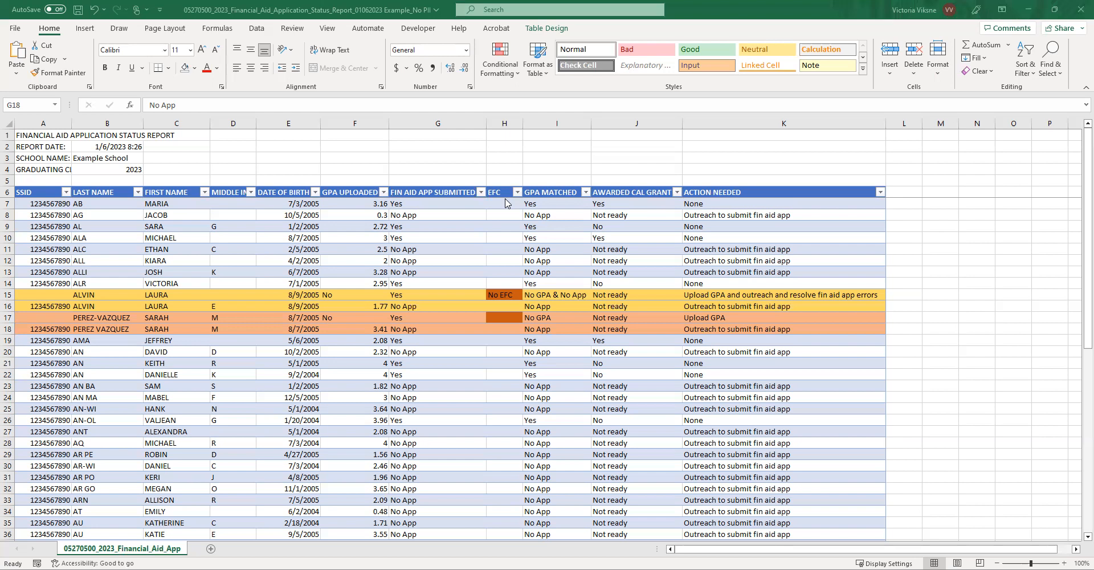
# Step: Filter the Action Needed column to show only None, and check the second listed student's Awarded Cal Grant status
pyautogui.scroll(-7, 508, 320)
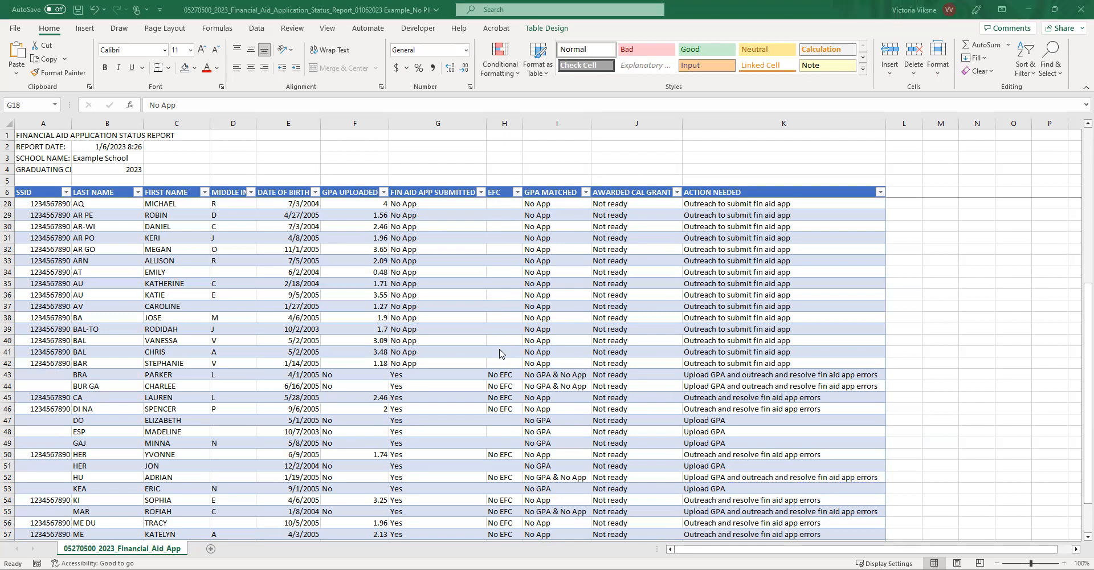
pyautogui.scroll(7, 590, 356)
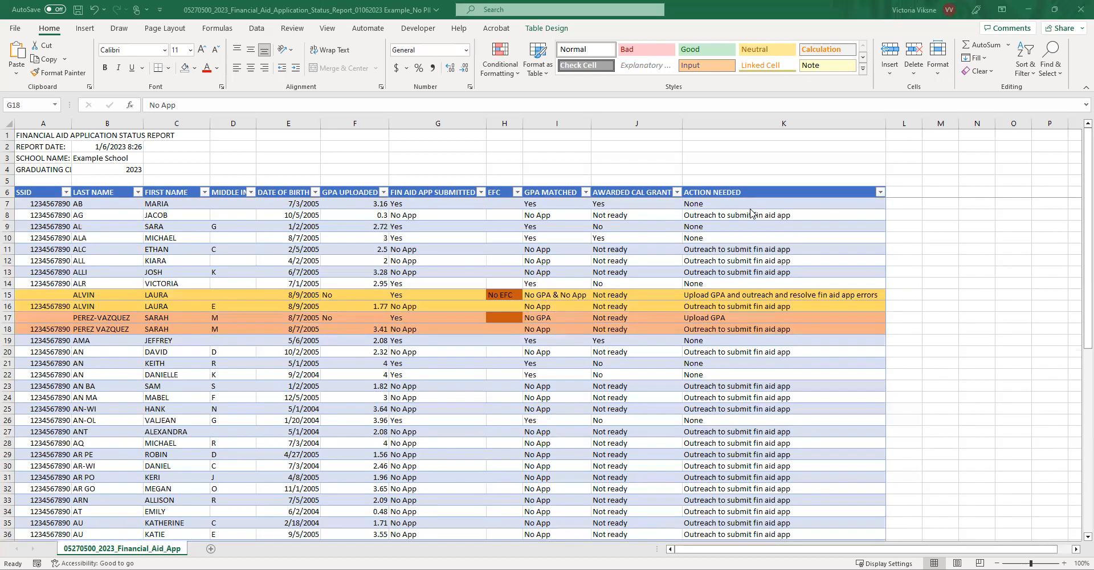
pyautogui.click(882, 195)
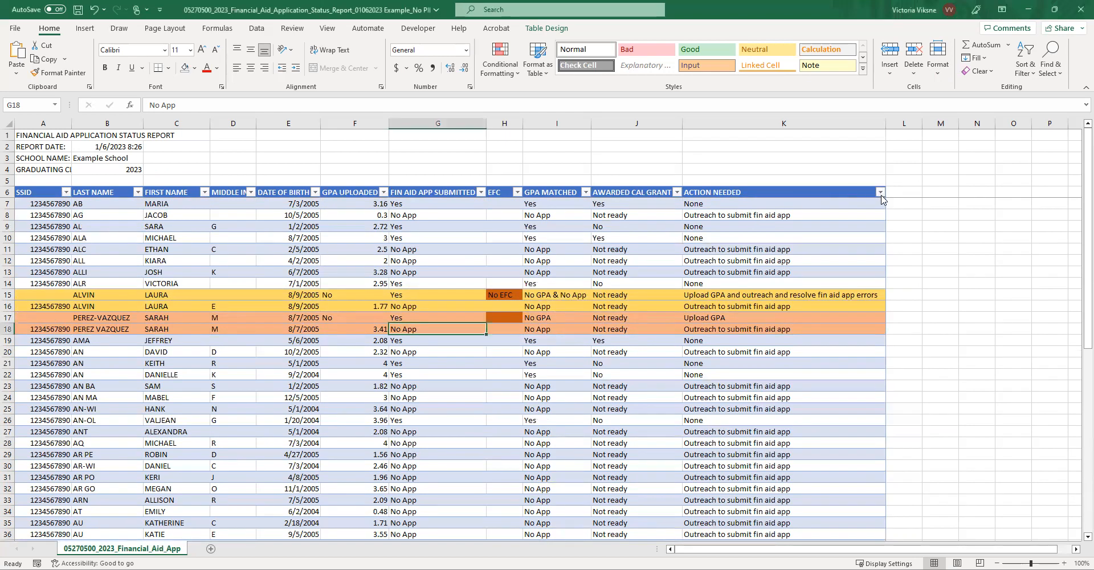
pyautogui.click(881, 193)
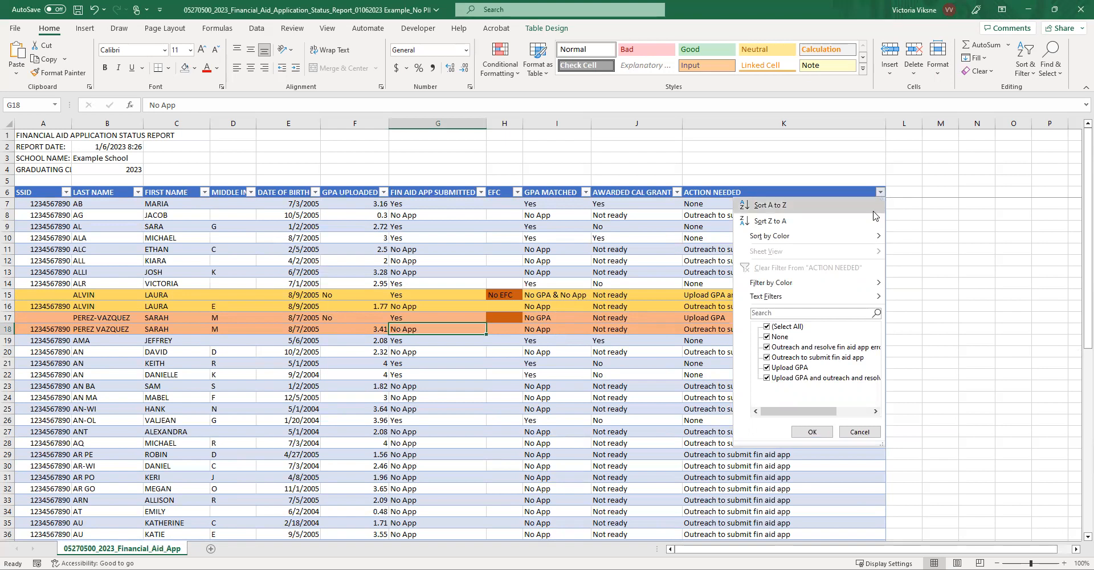
pyautogui.click(789, 327)
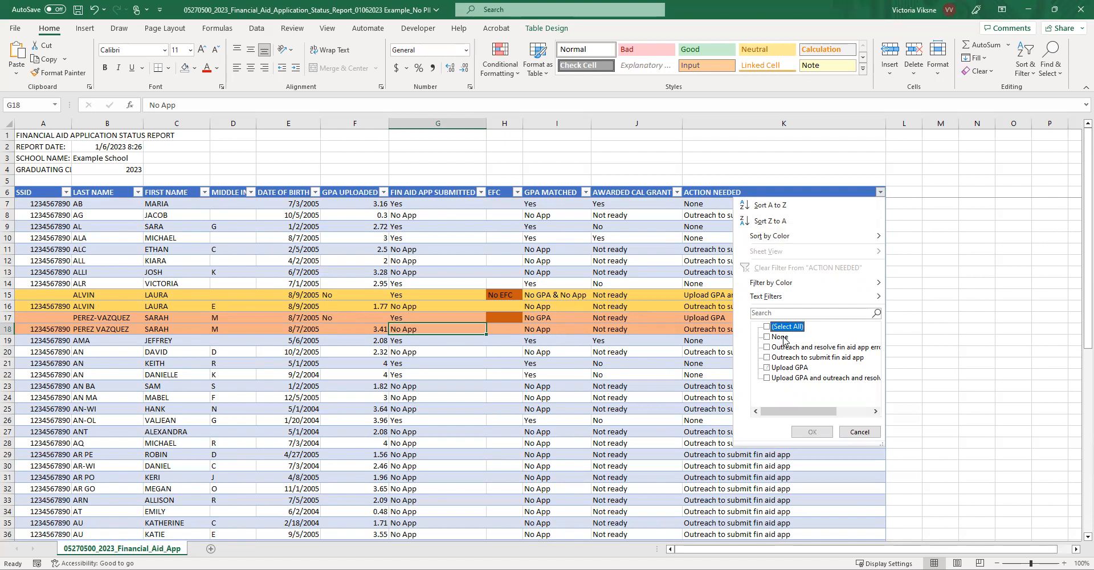
pyautogui.click(781, 337)
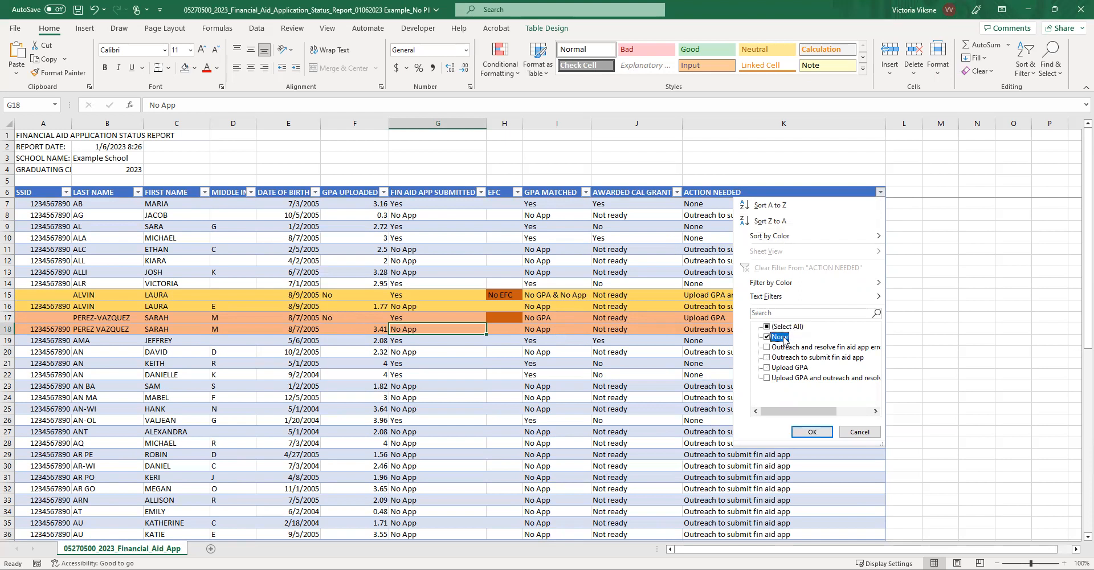
pyautogui.click(815, 431)
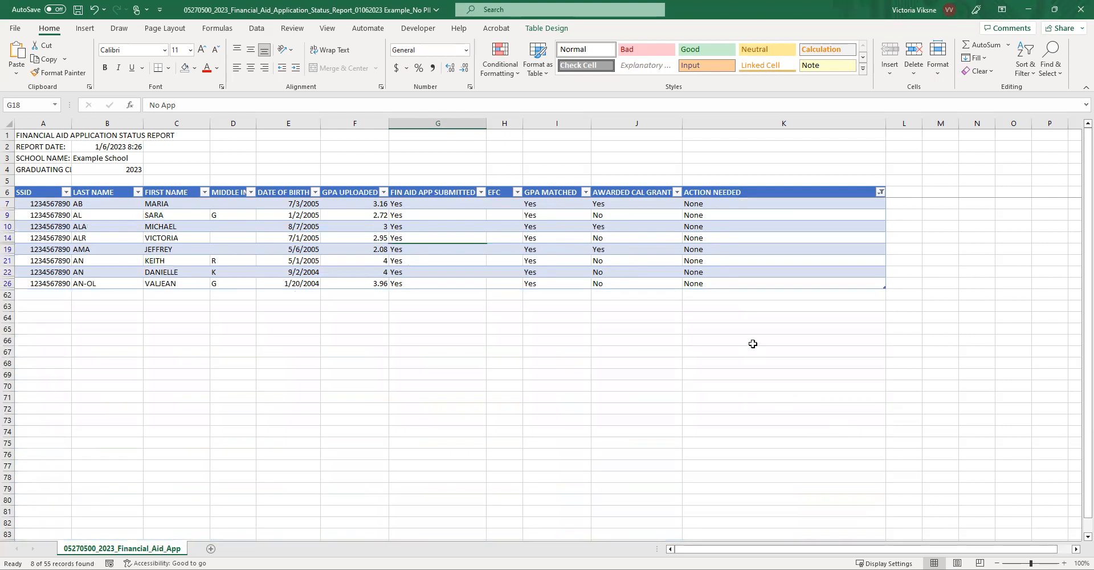
pyautogui.click(615, 216)
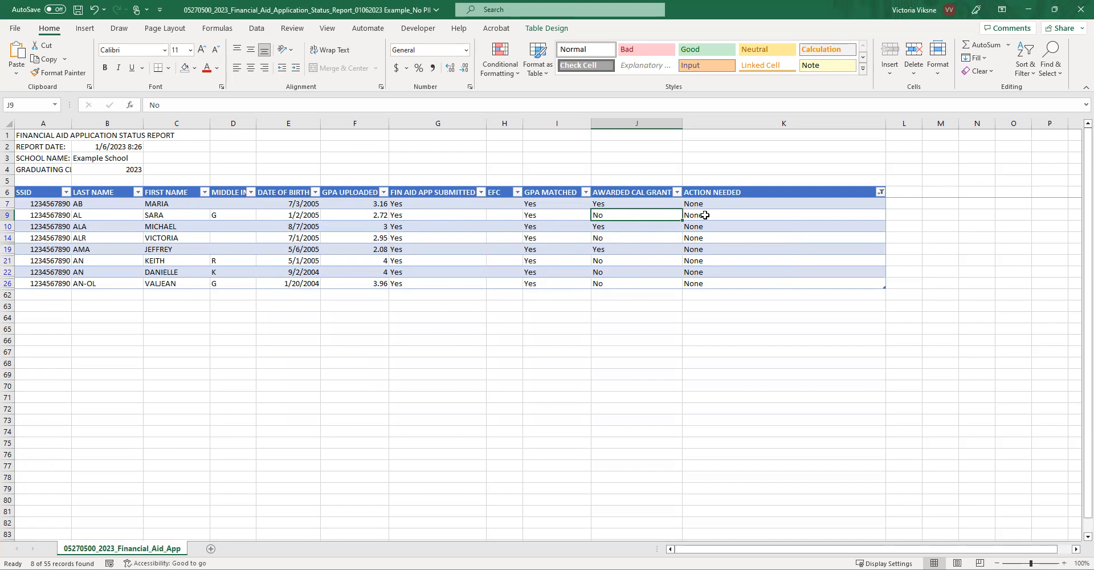
# Step: Switch the Action Needed filter to show only the "Outreach and resolve fin aid app errors" records
pyautogui.click(750, 192)
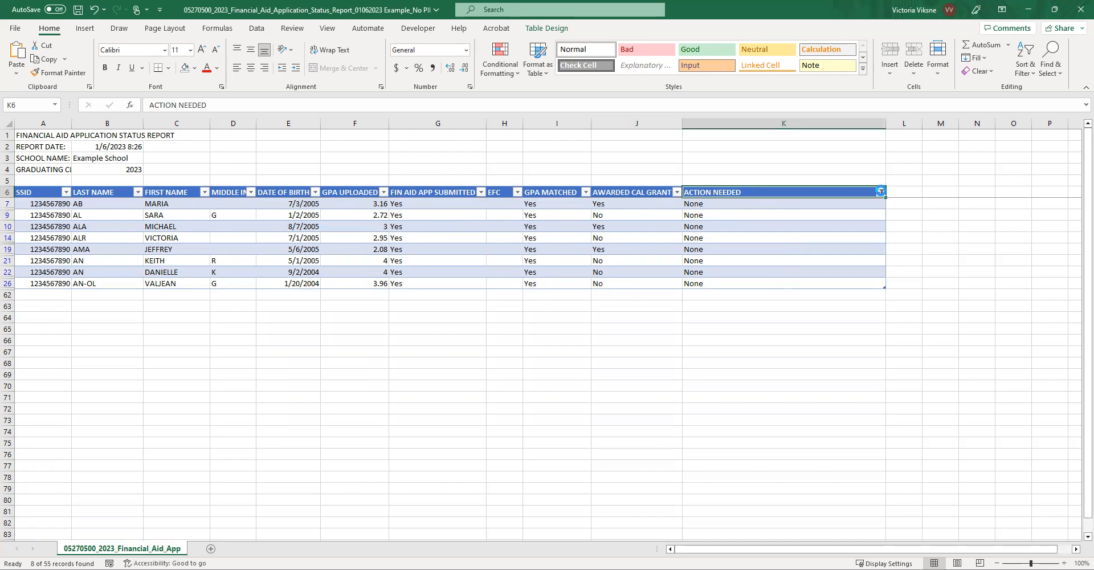
pyautogui.click(881, 191)
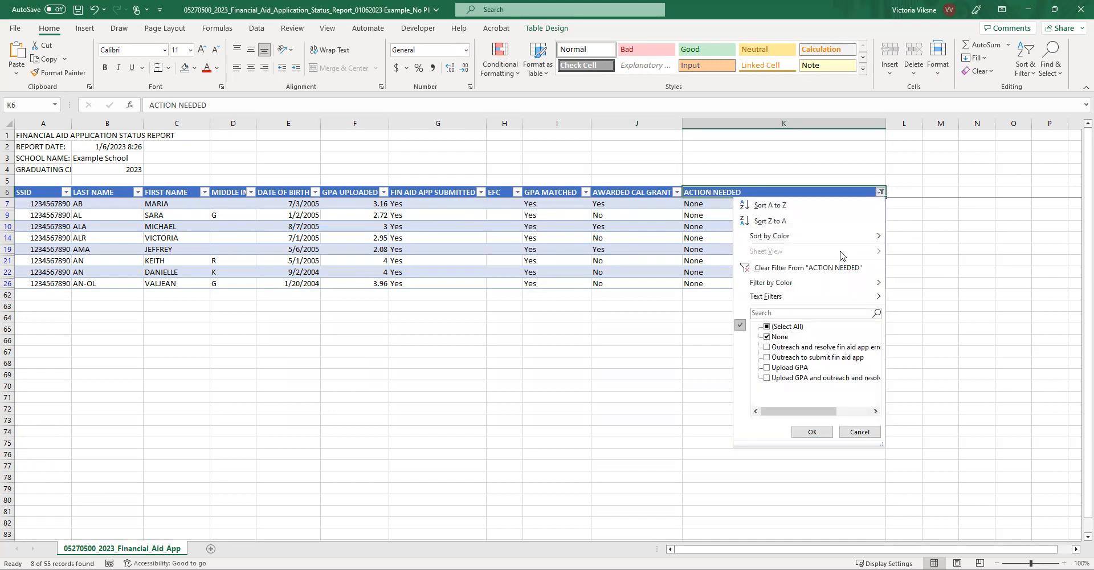
pyautogui.click(780, 337)
pyautogui.click(788, 348)
pyautogui.click(810, 432)
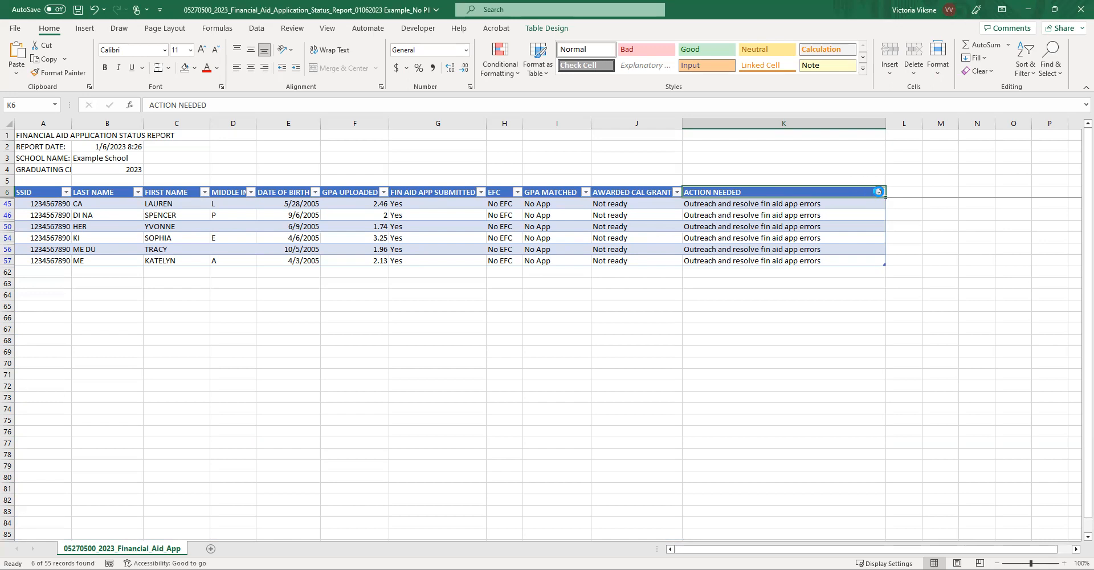
# Step: Switch the Action Needed filter to show only the "Outreach to submit fin aid app" records
pyautogui.click(878, 192)
pyautogui.click(782, 347)
pyautogui.click(790, 358)
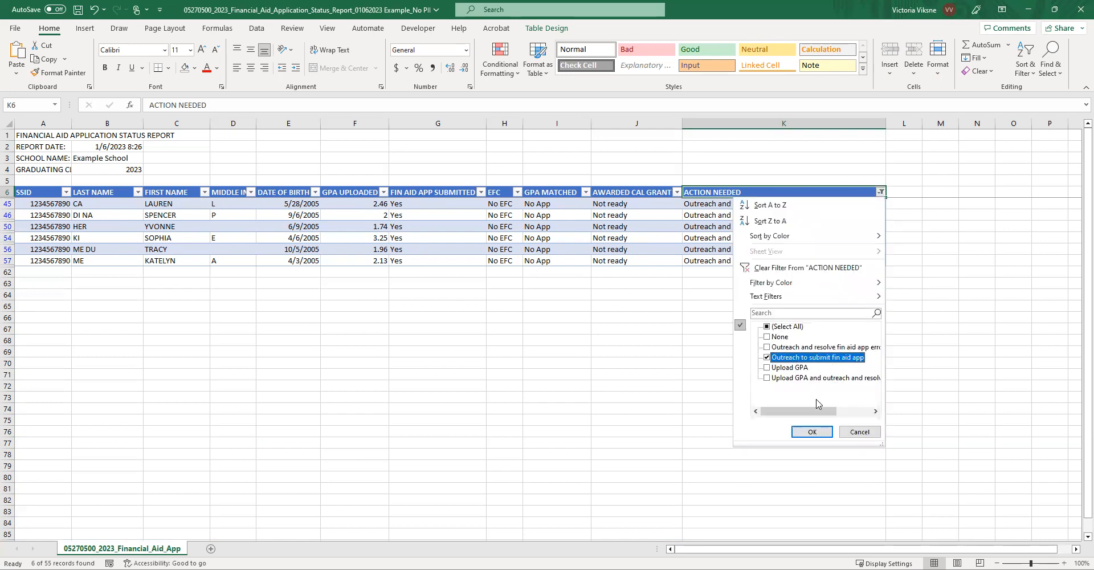
pyautogui.click(813, 432)
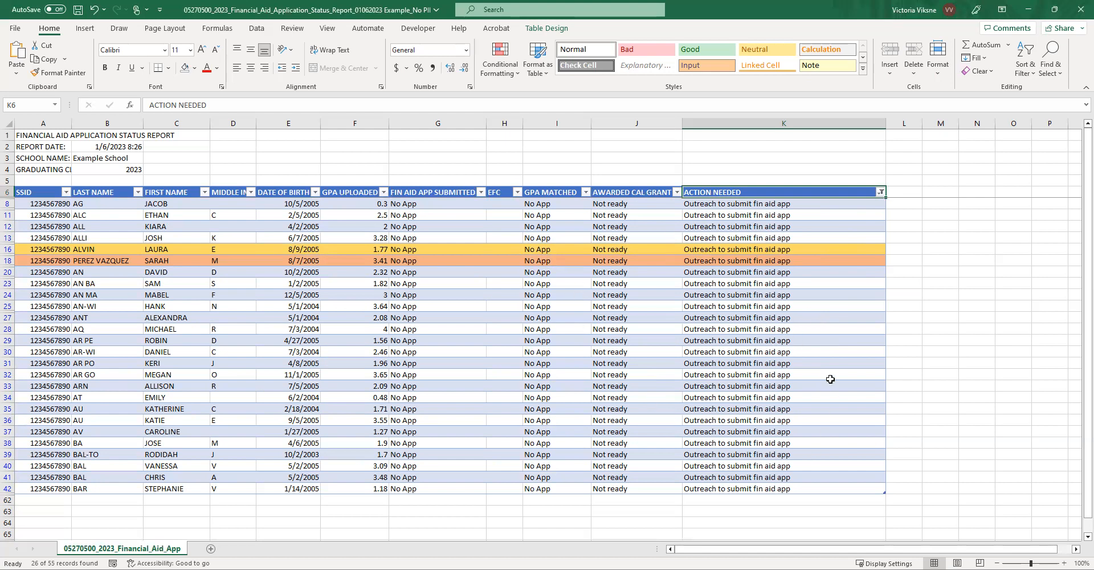
# Step: Switch the Action Needed filter to show only the "Upload GPA" records
pyautogui.click(881, 193)
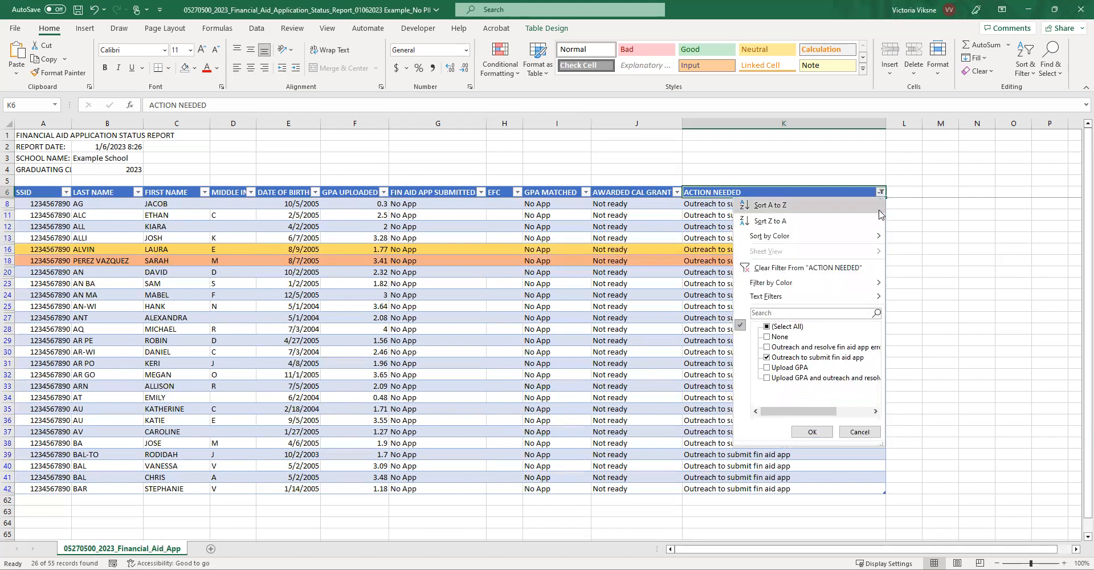
pyautogui.click(793, 359)
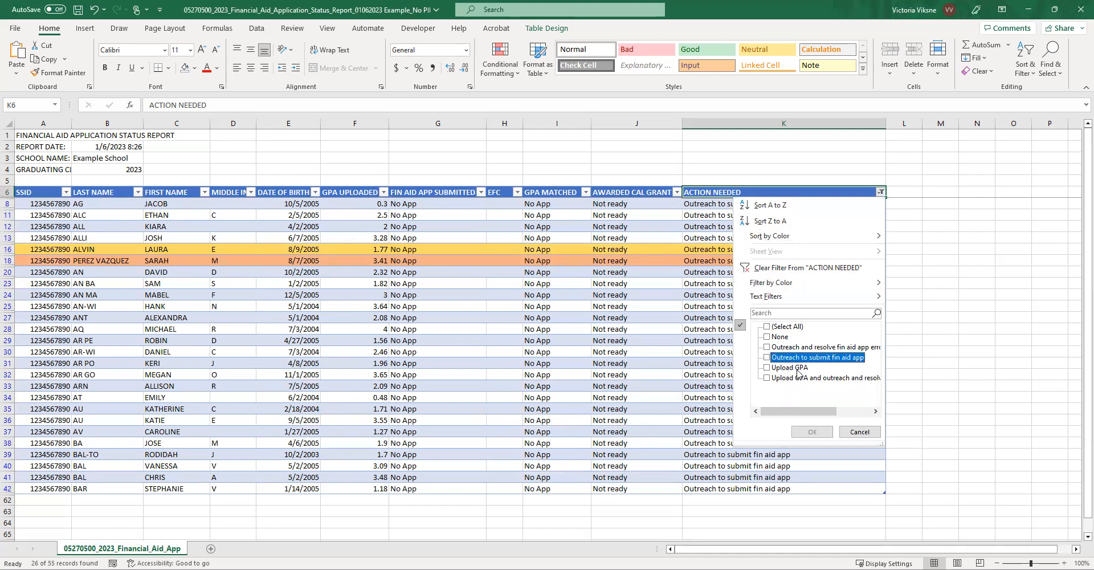
pyautogui.click(791, 367)
pyautogui.click(813, 432)
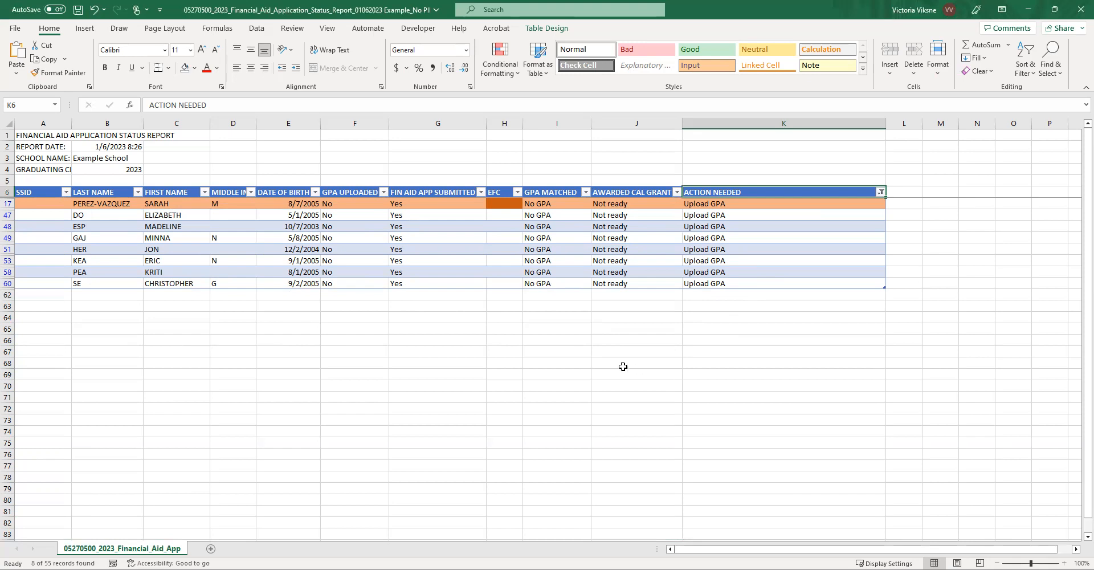
# Step: Switch the Action Needed filter to show only the "Upload GPA and outreach and resolve fin aid app errors" records
pyautogui.click(882, 194)
pyautogui.click(790, 368)
pyautogui.click(791, 379)
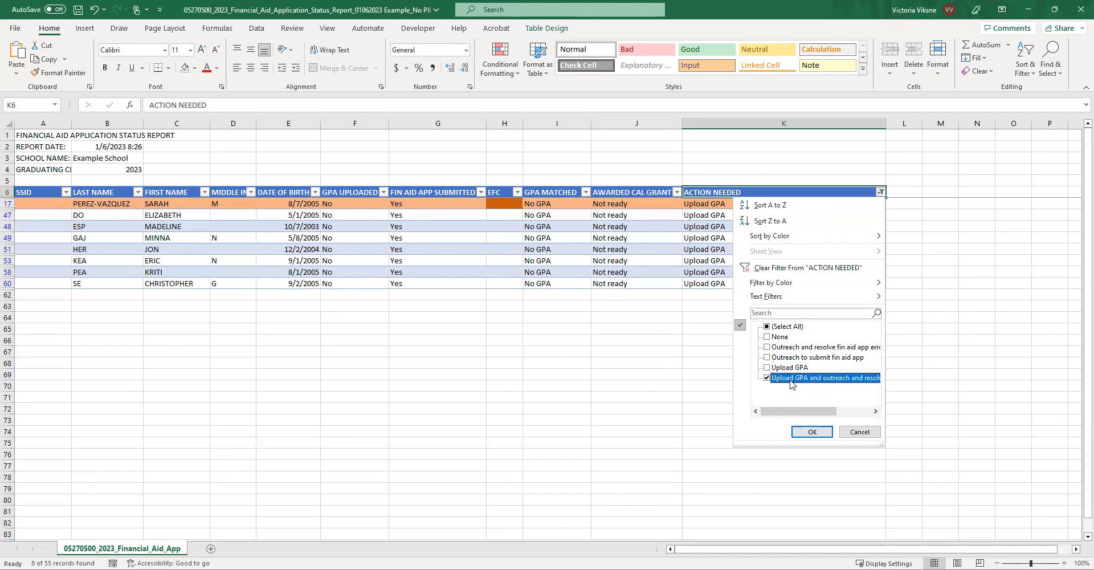
pyautogui.click(813, 432)
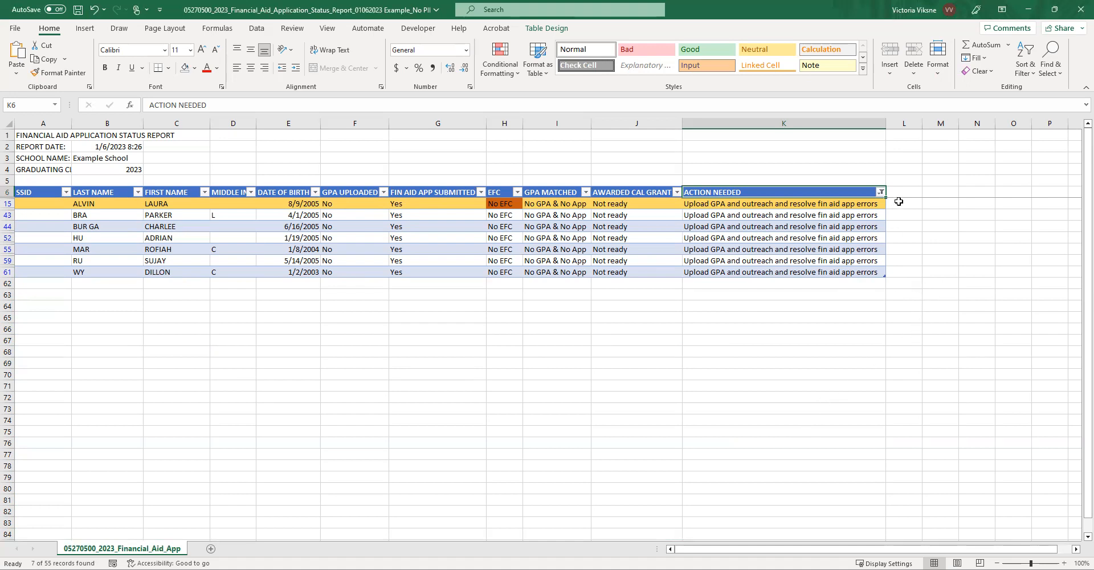
# Step: Select all values in the Action Needed filter to show every student record again
pyautogui.click(880, 193)
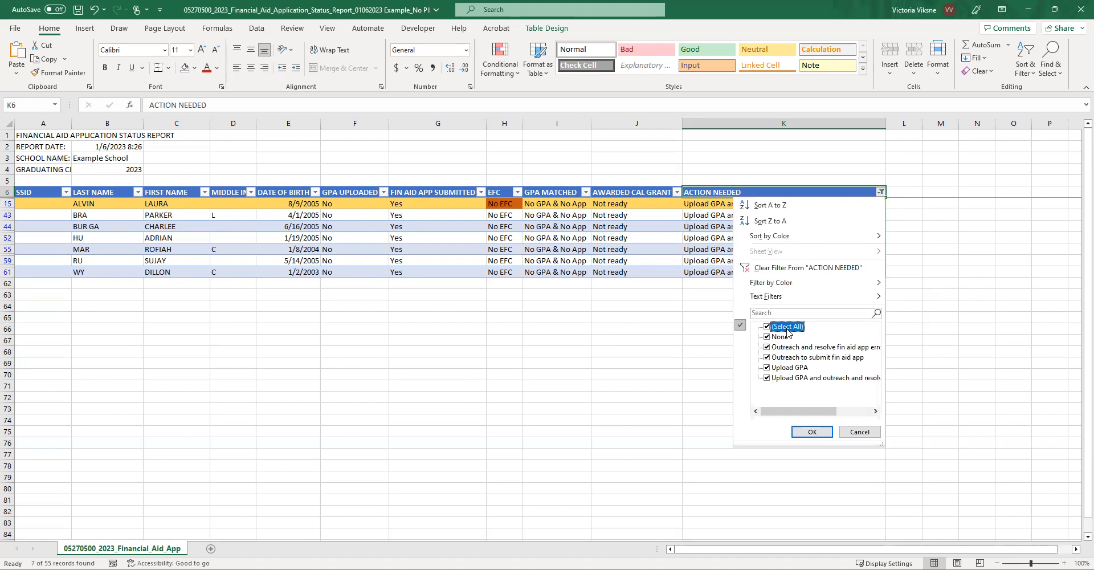
pyautogui.click(811, 432)
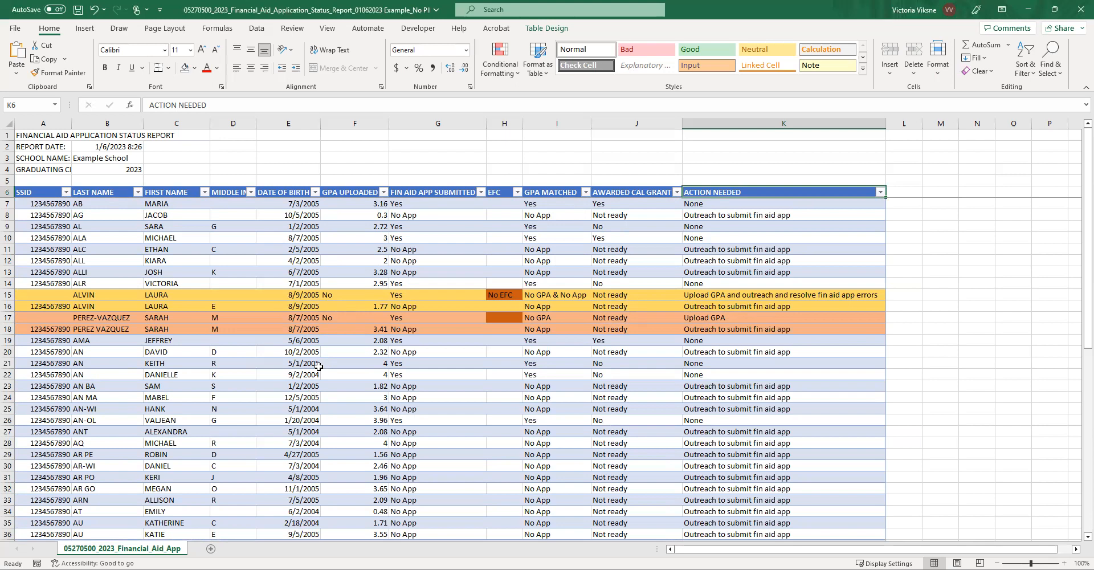
# Step: Compare the two yellow-highlighted records in rows 15 and 16 across the name, SSID, GPA Uploaded, Fin Aid App Submitted and EFC columns
pyautogui.click(118, 294)
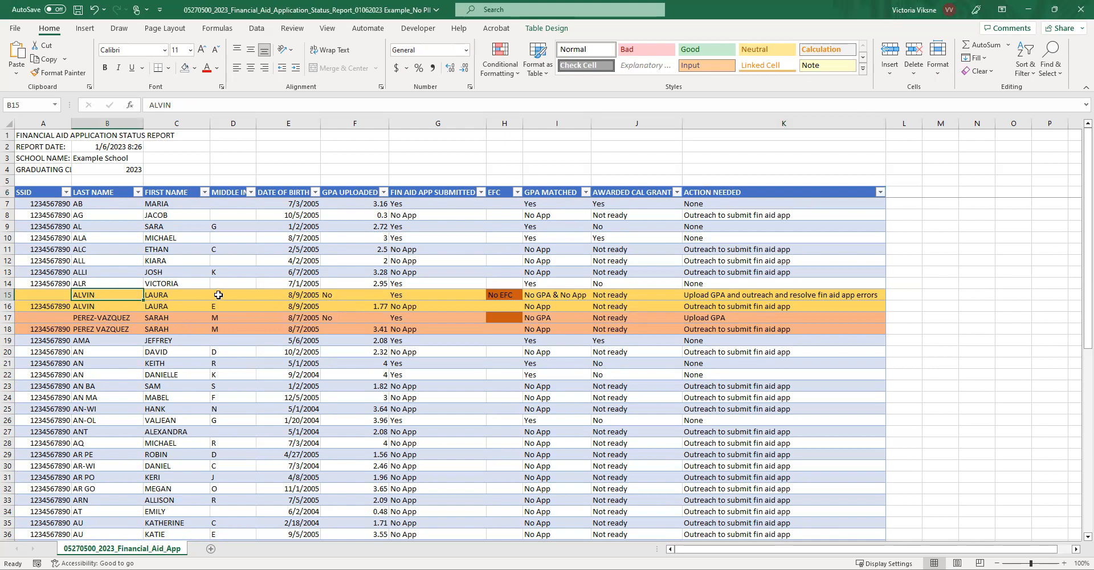
pyautogui.click(345, 297)
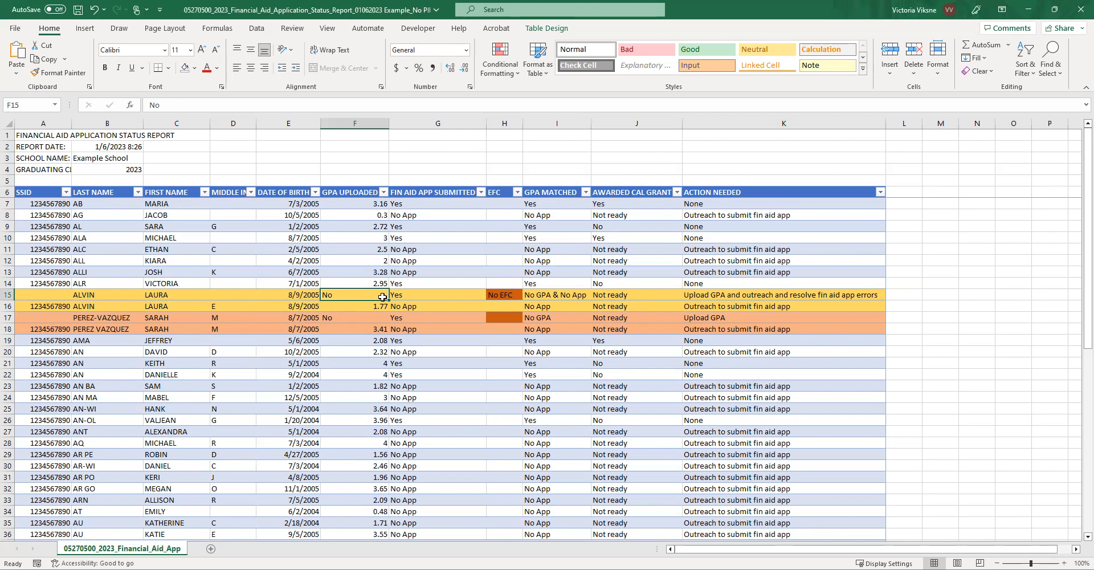
pyautogui.click(431, 296)
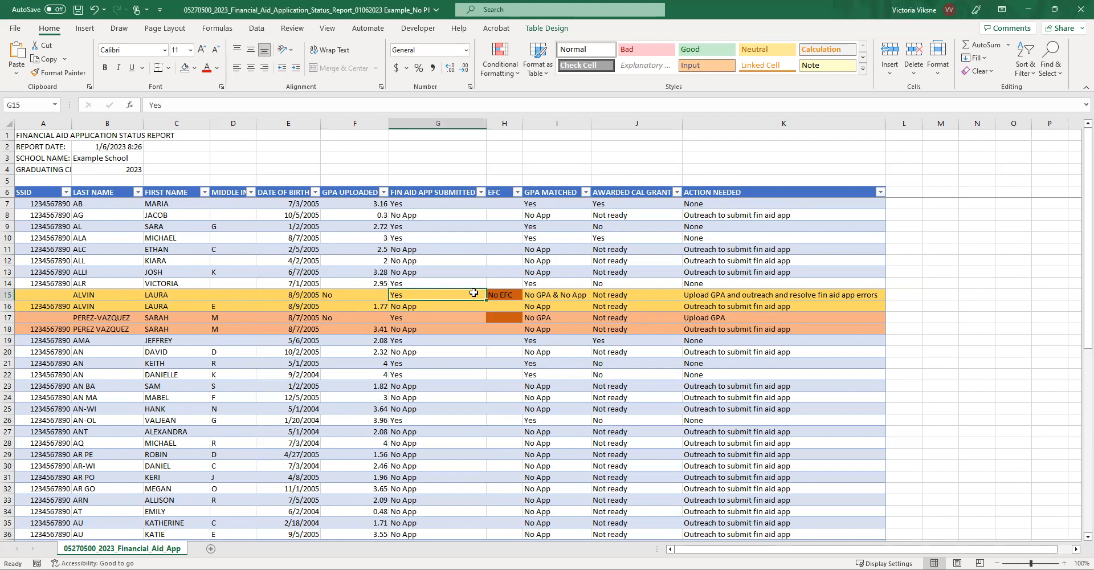
pyautogui.click(504, 293)
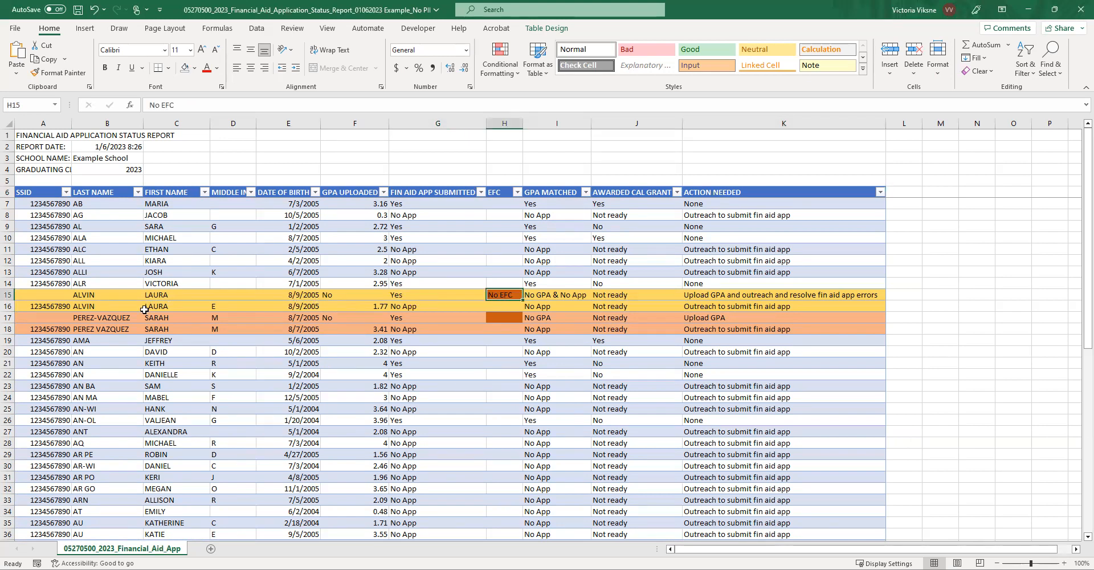
pyautogui.click(67, 302)
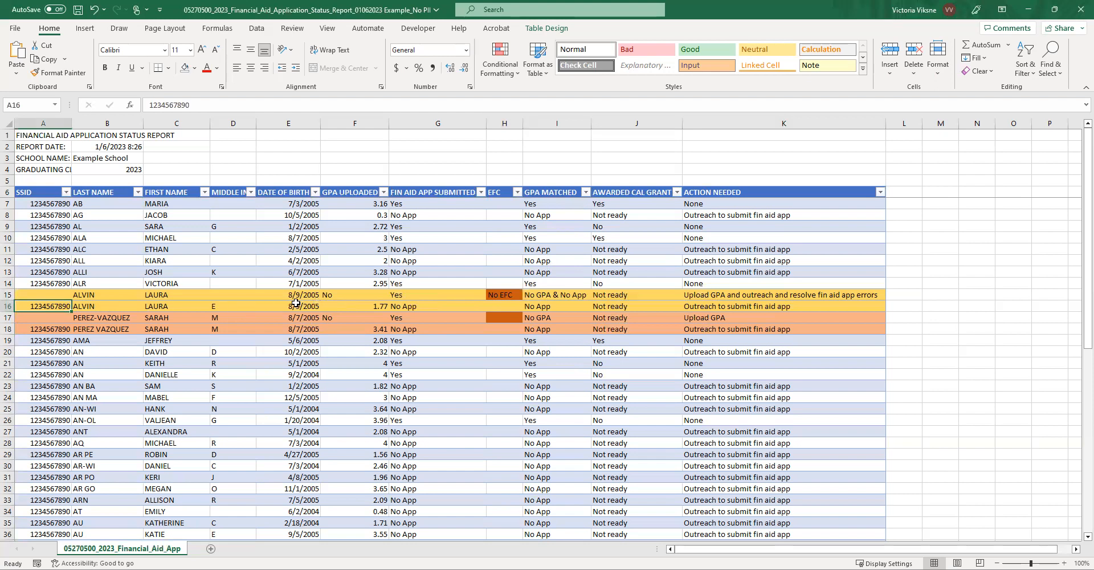
pyautogui.click(348, 306)
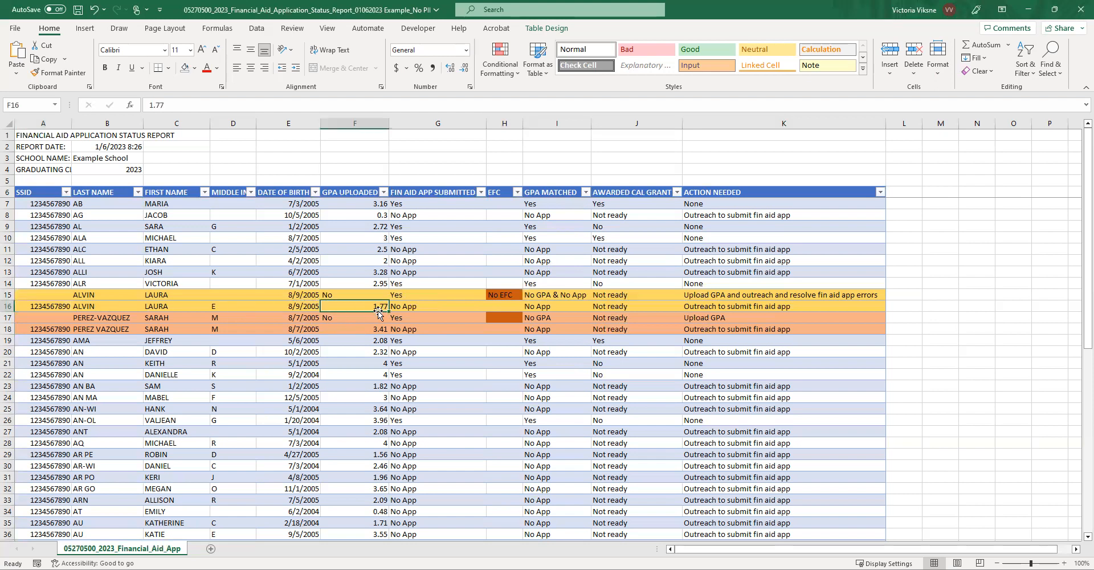
pyautogui.click(448, 303)
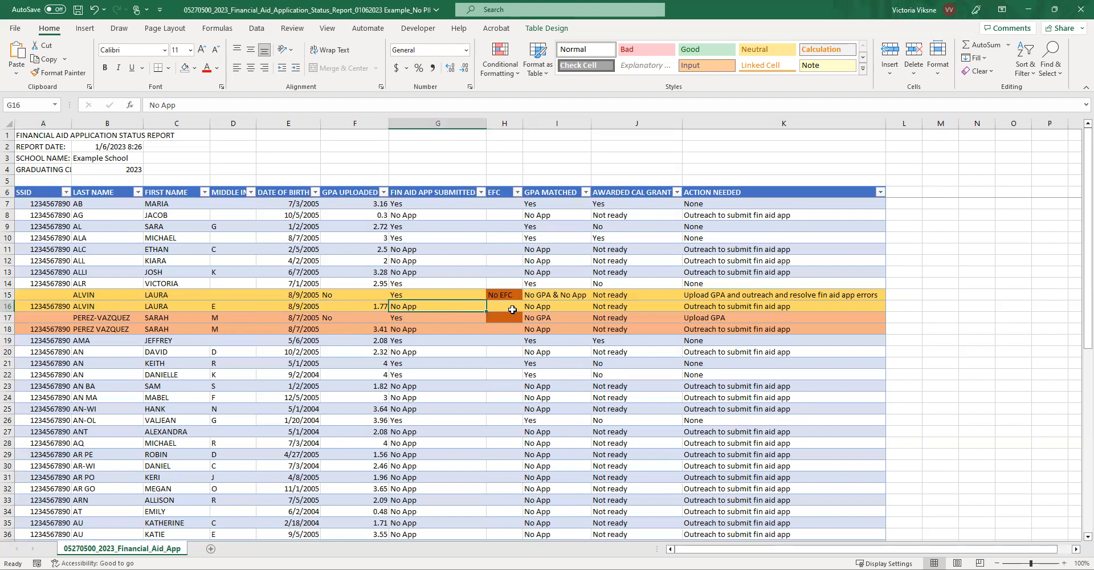
pyautogui.click(505, 293)
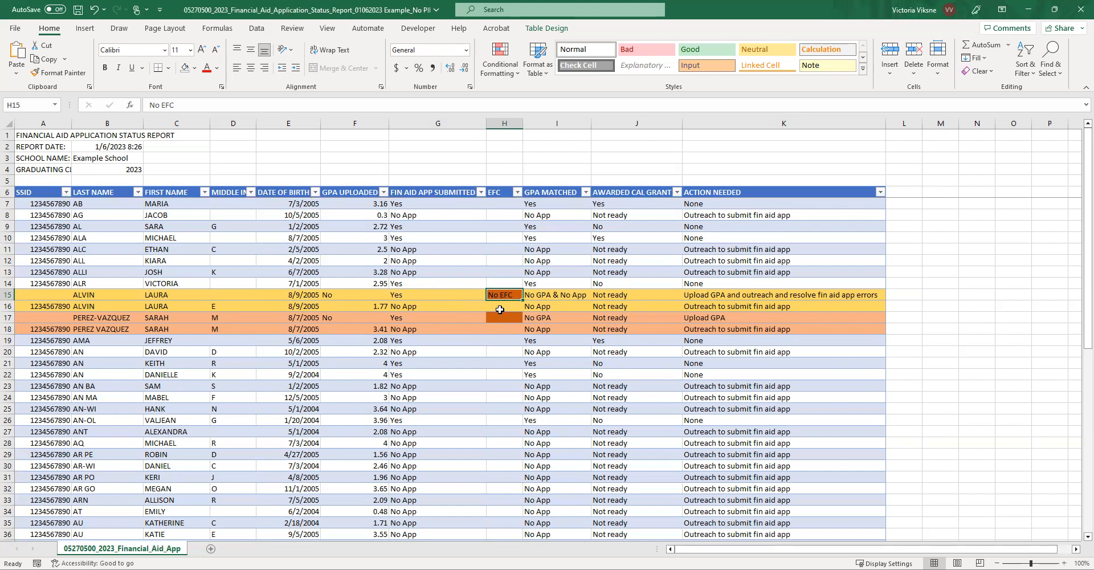
pyautogui.click(426, 306)
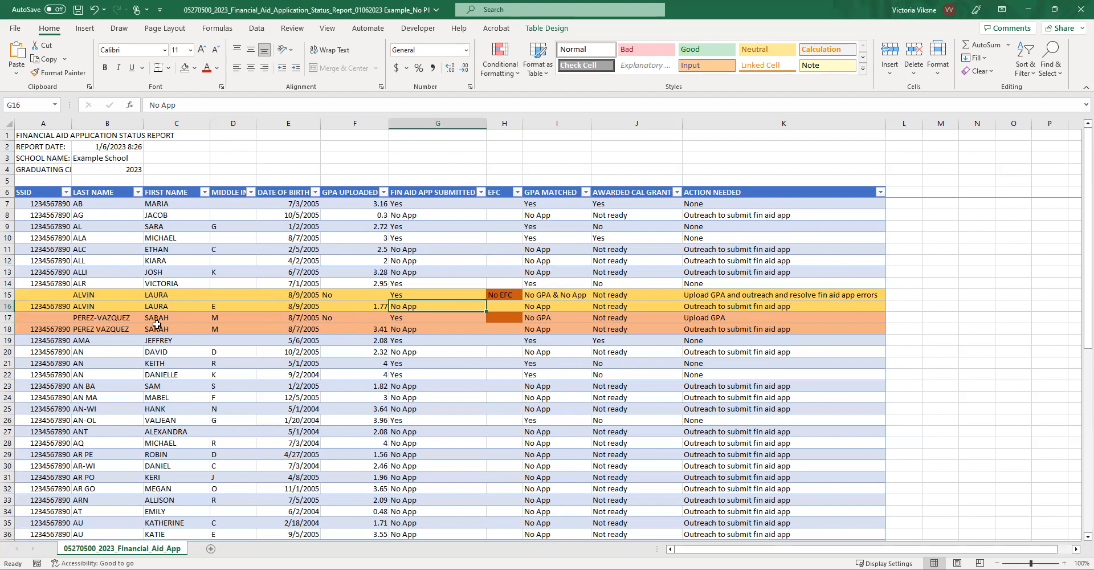
# Step: Compare the two orange-highlighted records in rows 17 and 18, checking last name, GPA Uploaded, Fin Aid App Submitted and EFC
pyautogui.click(117, 318)
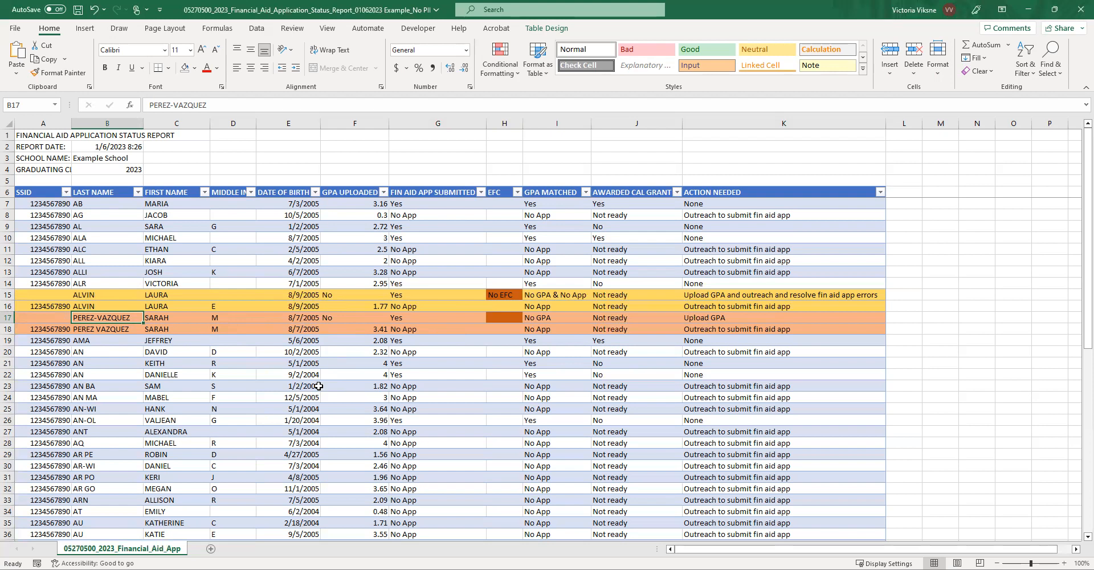
pyautogui.click(351, 318)
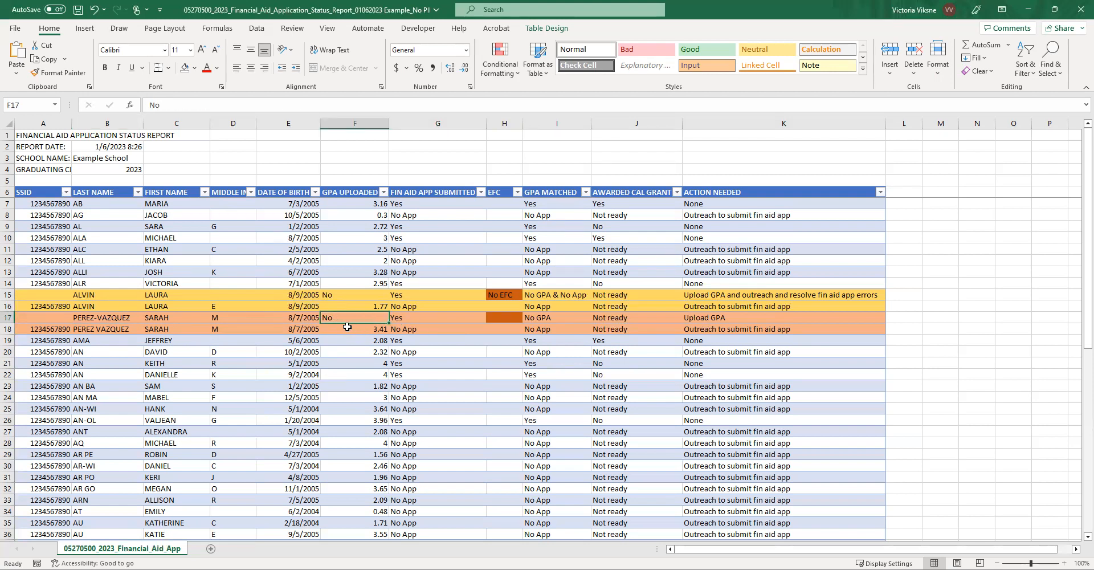
pyautogui.click(432, 319)
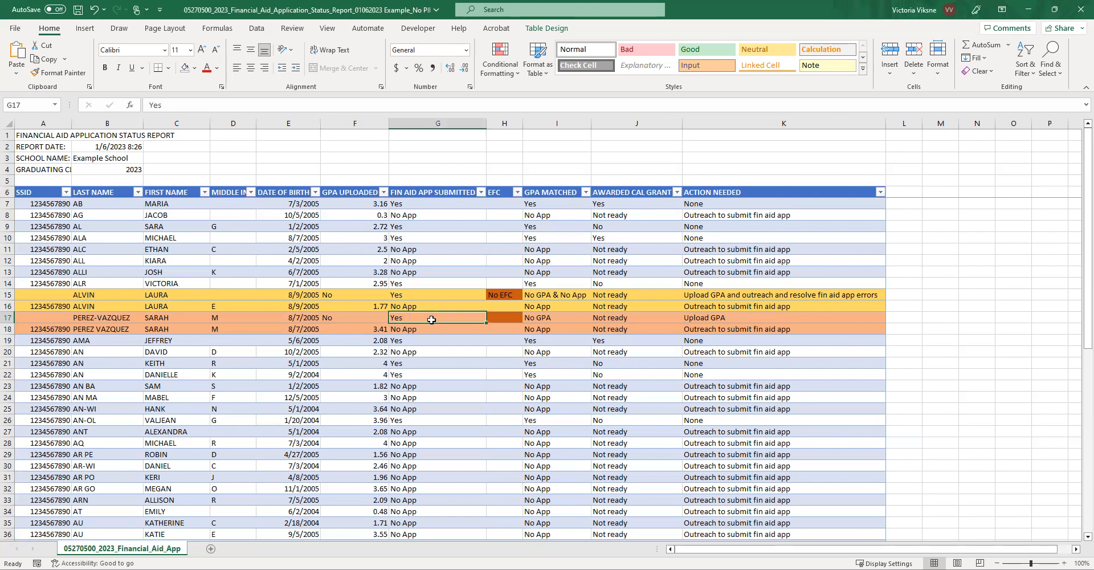
pyautogui.click(492, 318)
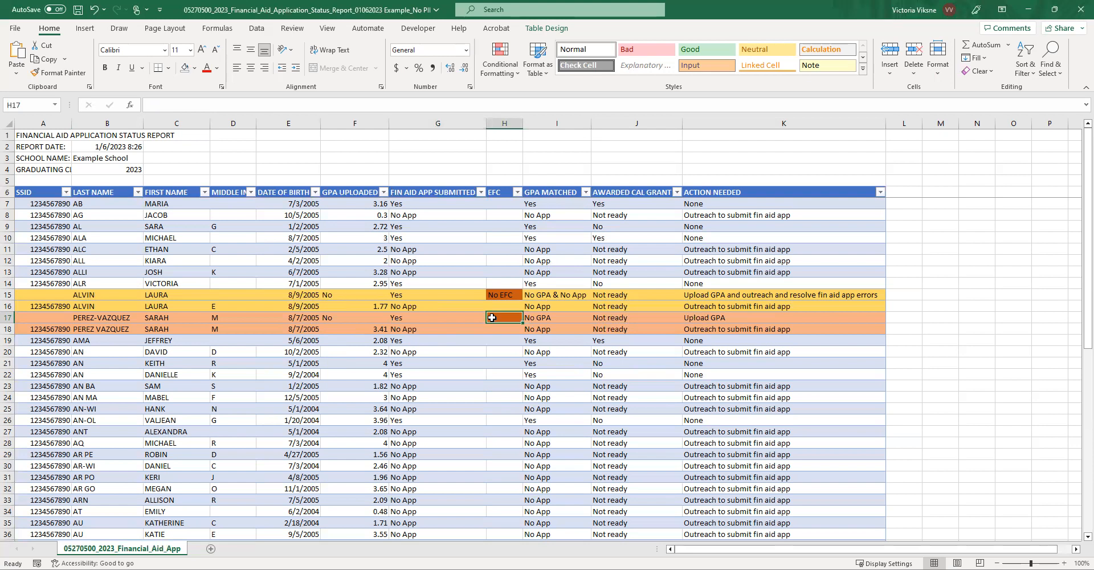
pyautogui.click(369, 331)
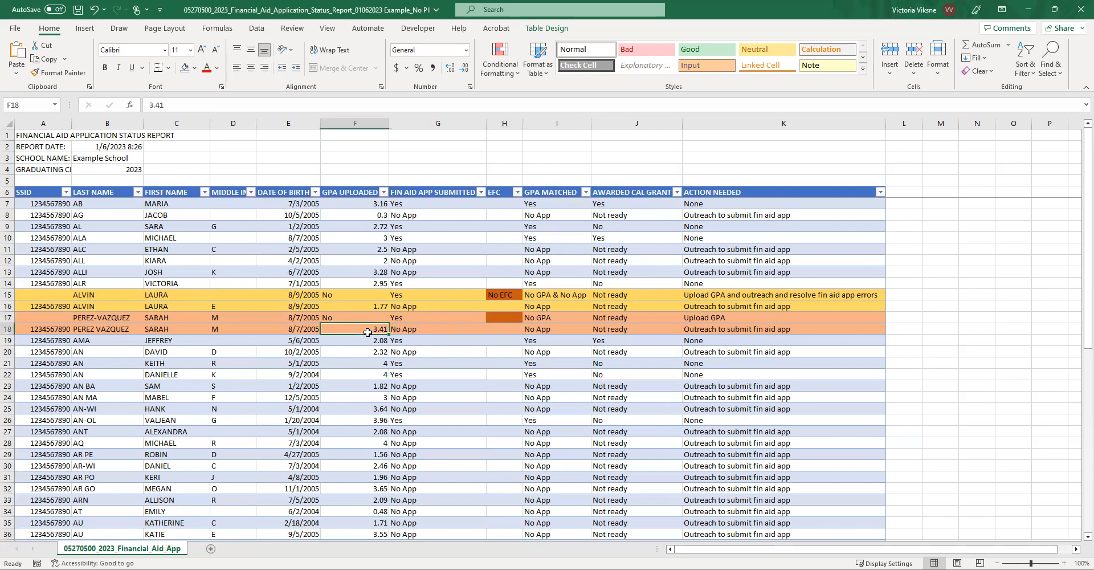
pyautogui.click(428, 330)
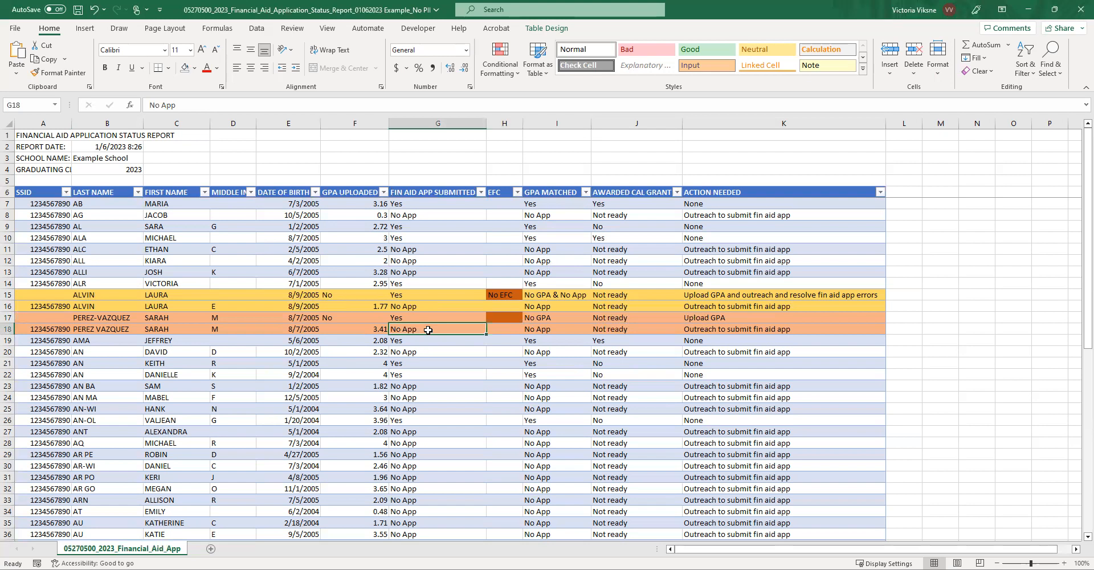